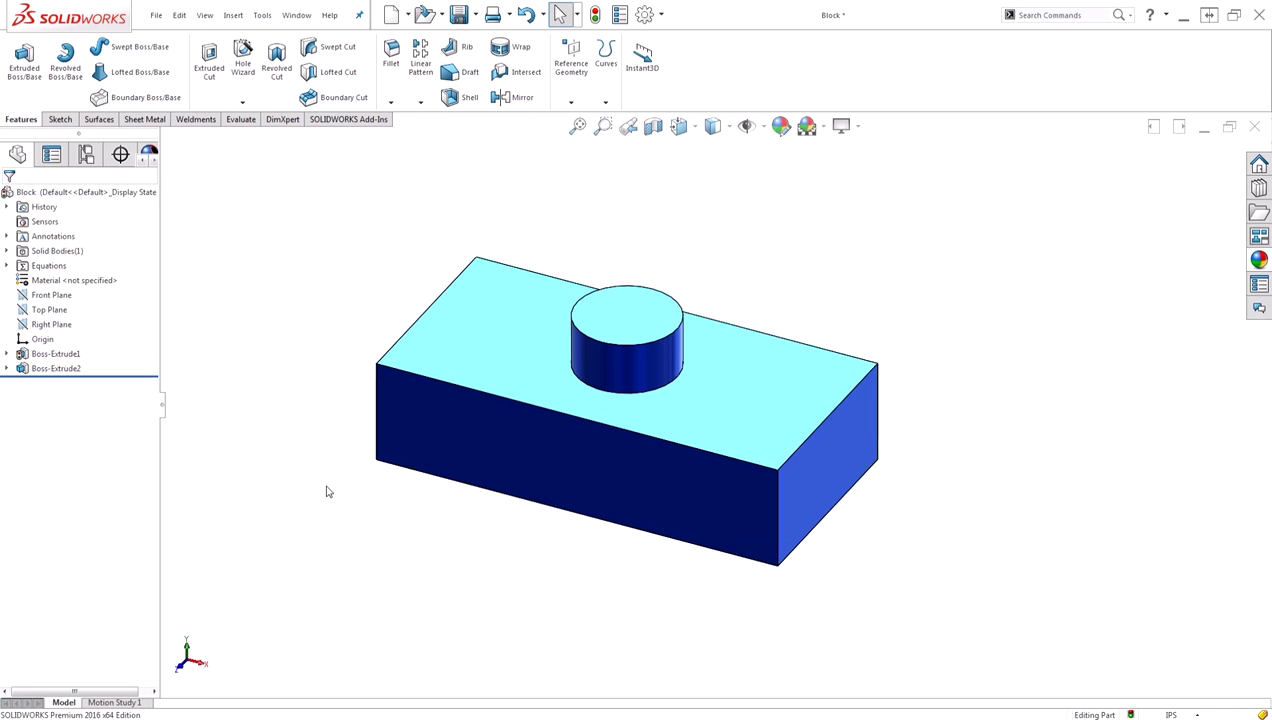
Check the block's height dimension and leave it at 1.00
click(622, 478)
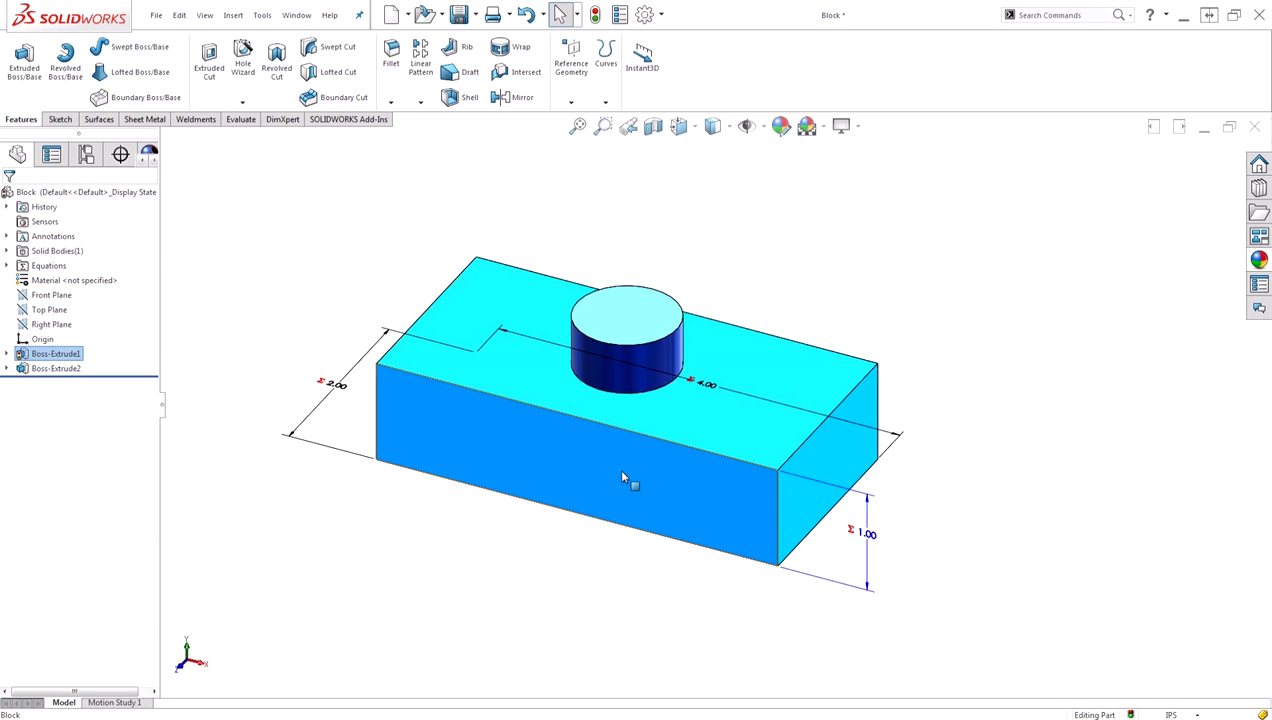
double_click(866, 533)
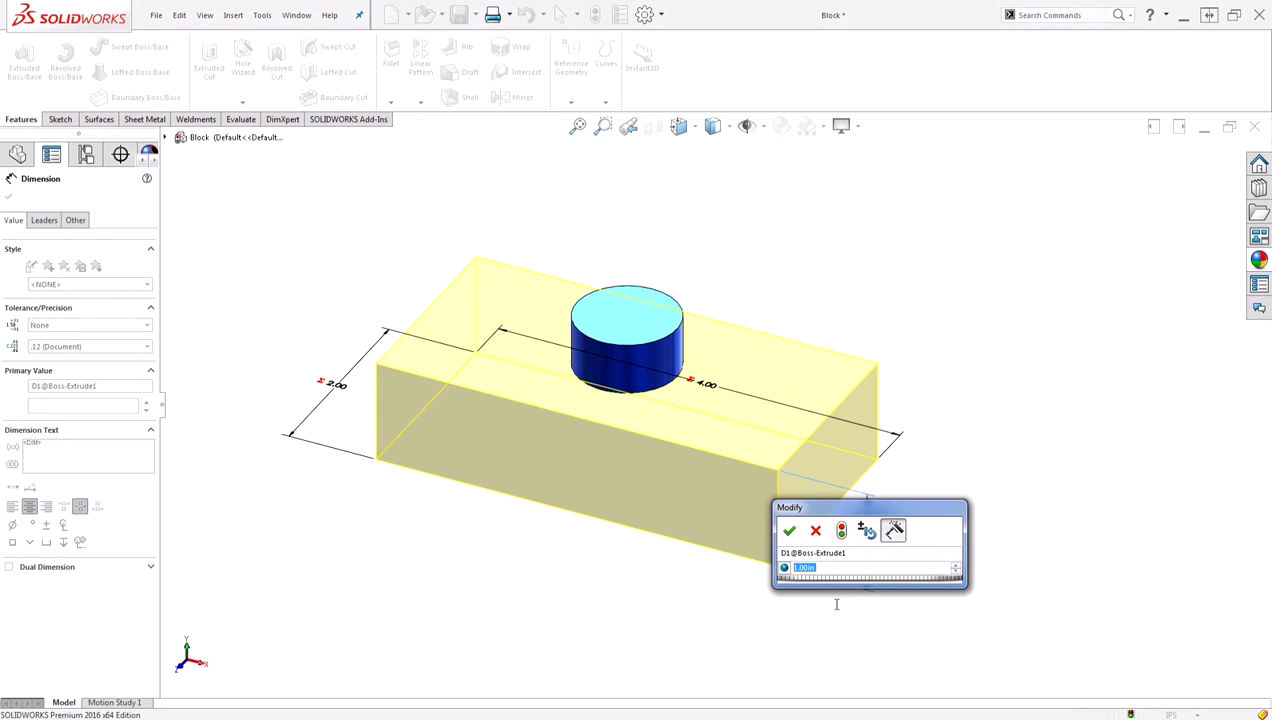
click(789, 530)
click(715, 606)
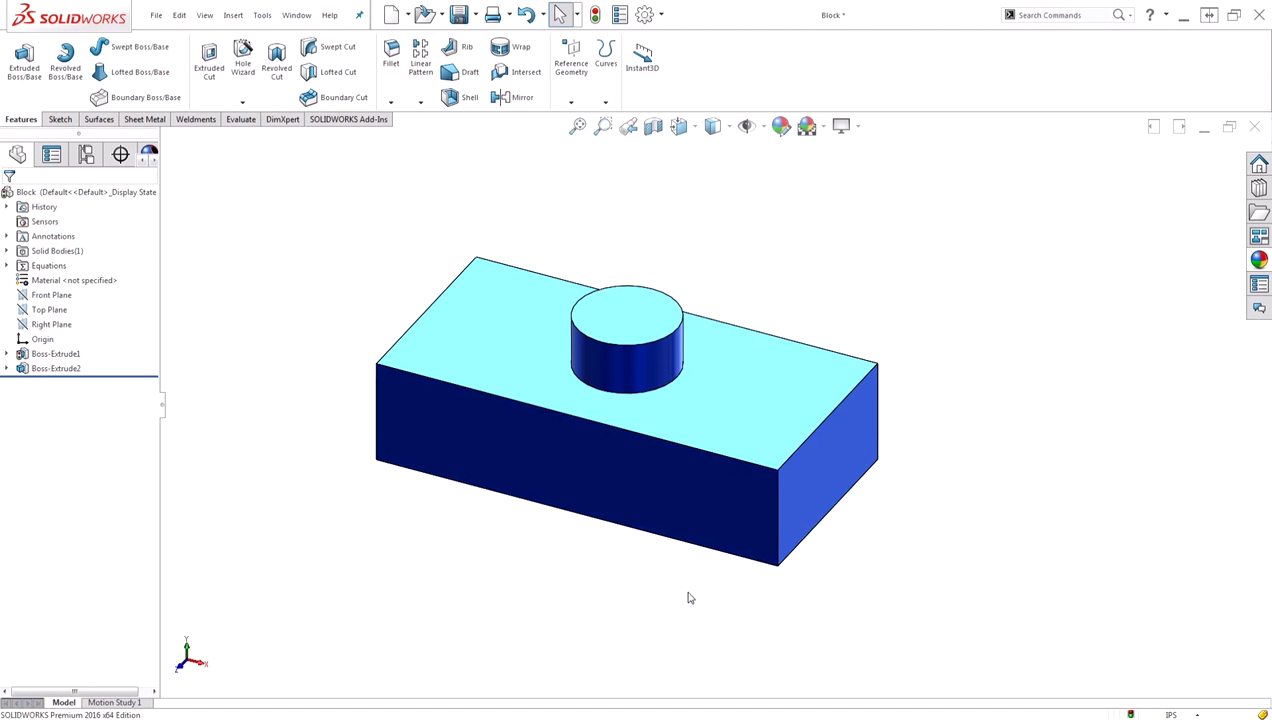
Open Tools > Equations to show Block Width 4, Depth 2, Height 1, Peg Diameter 1, Peg Height 0.5
right_click(60, 270)
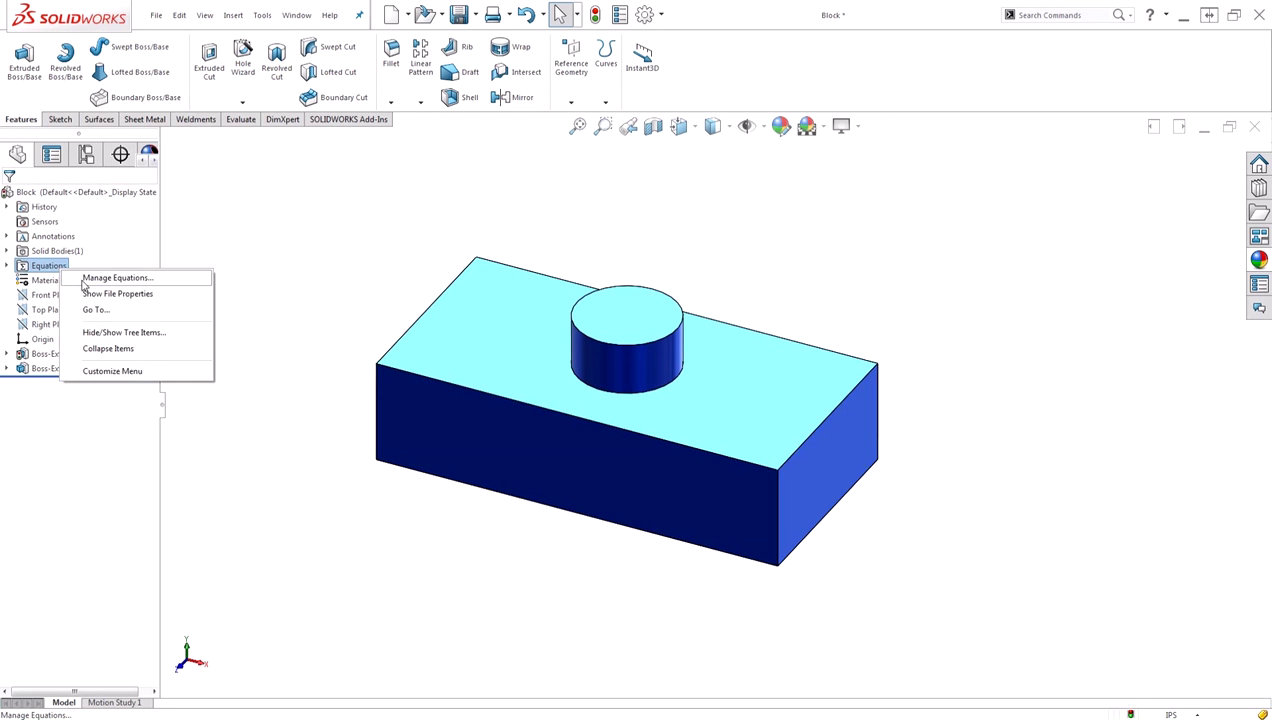
click(286, 221)
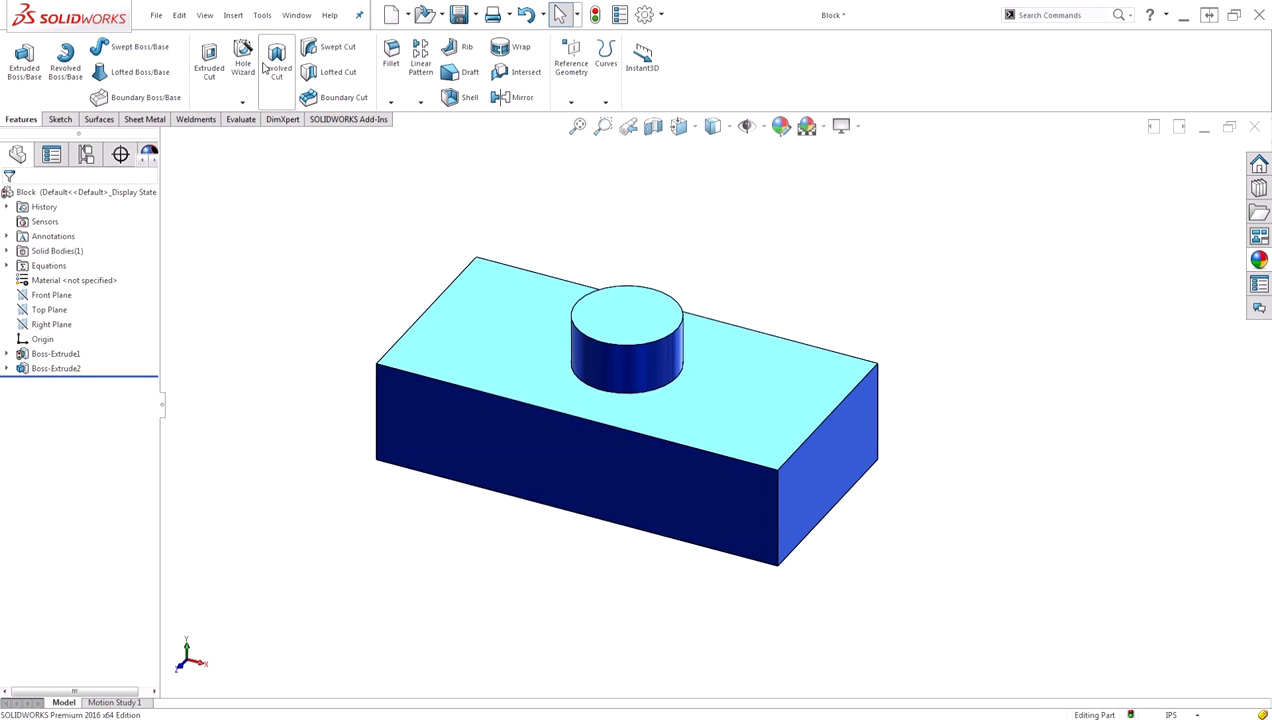
click(263, 17)
click(290, 442)
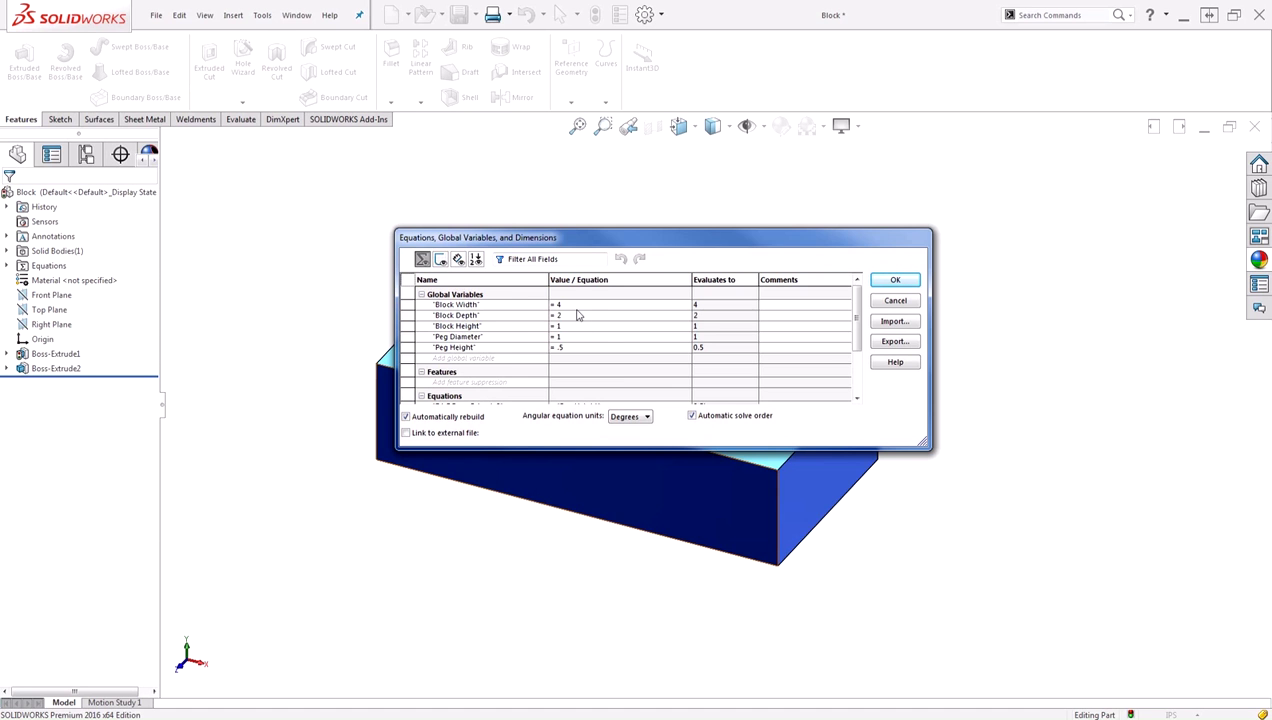
click(576, 305)
key(BackSpace)
text(6)
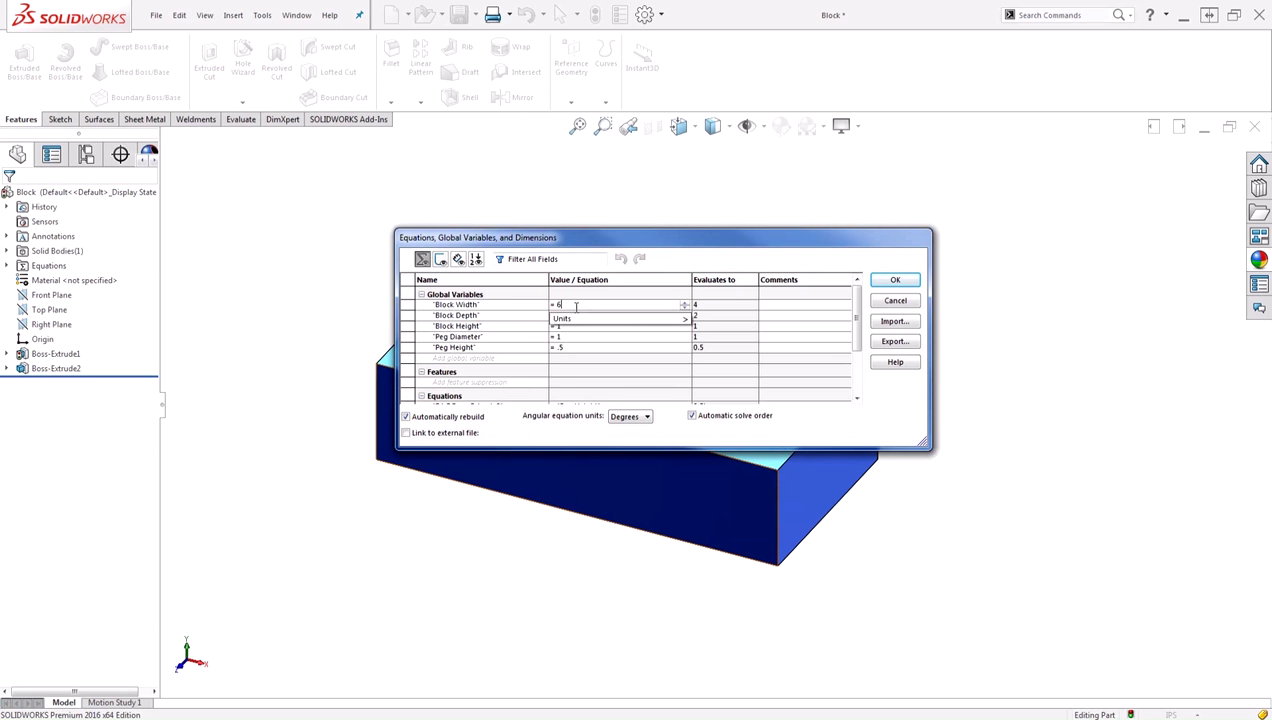
key(Tab)
mouse_move(700, 238)
mouse_down()
mouse_move(688, 500)
mouse_move(693, 262)
mouse_up()
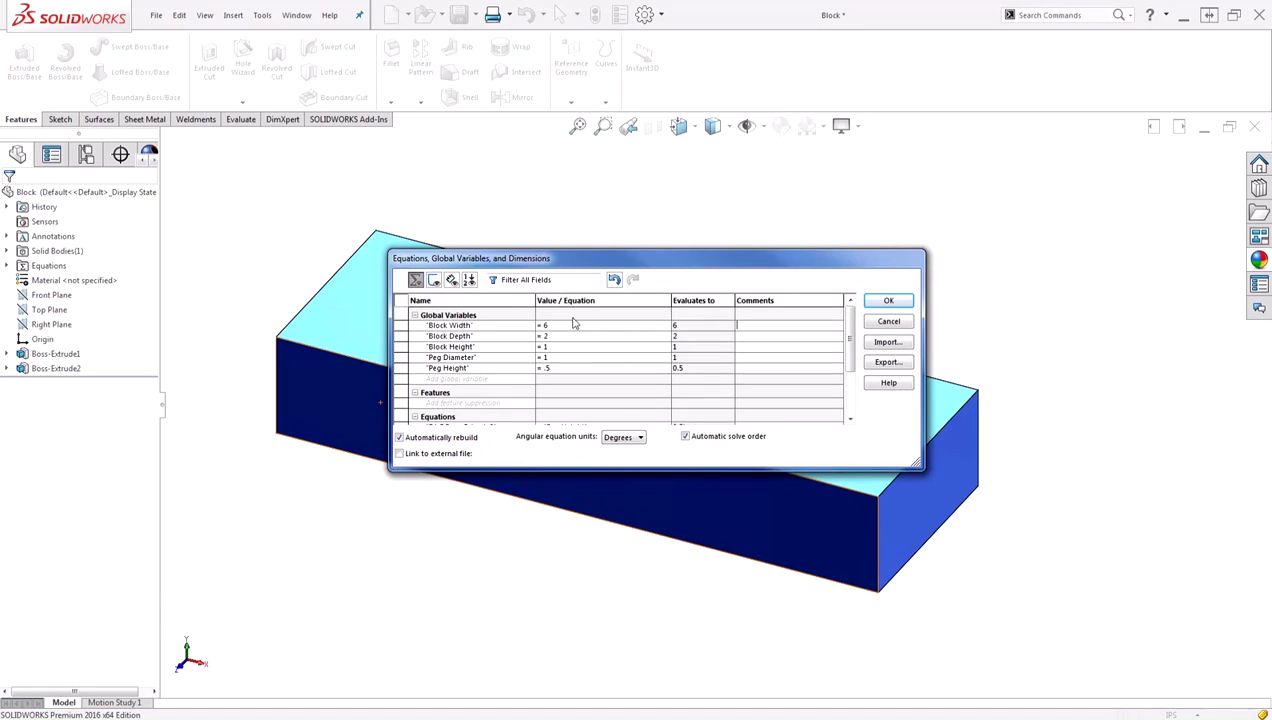
click(574, 324)
key(BackSpace)
text(4)
click(604, 337)
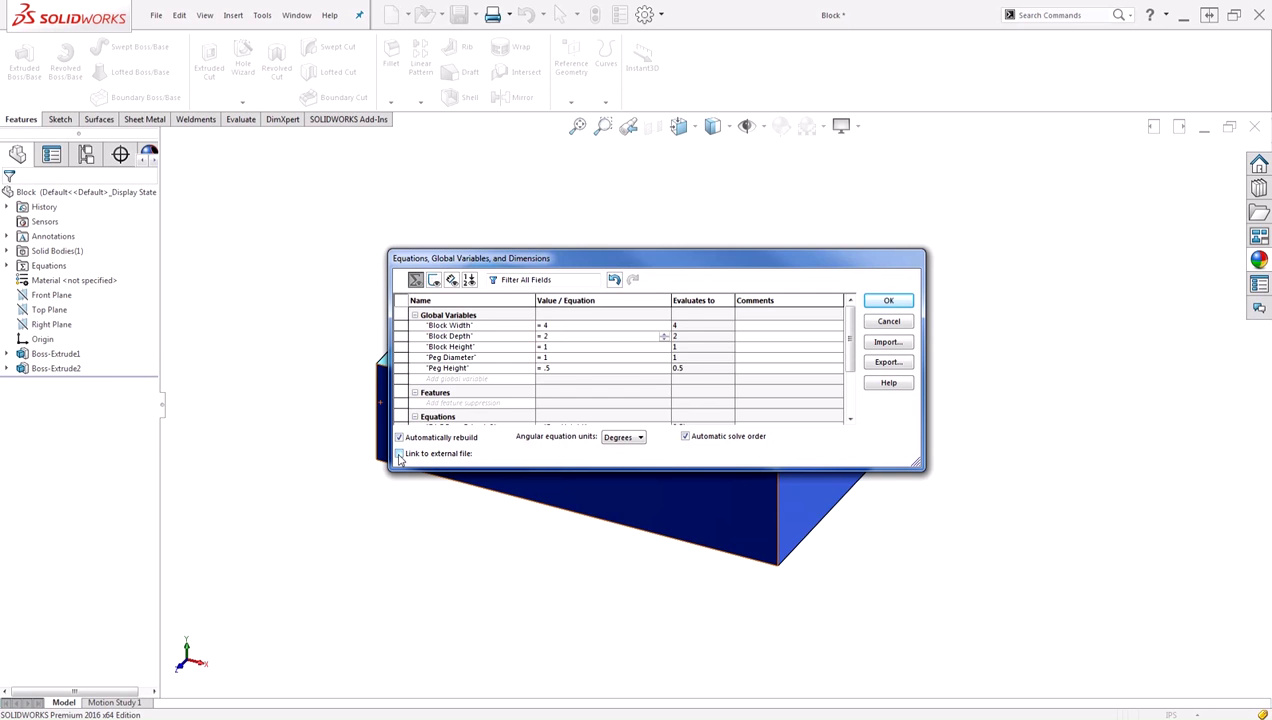
Enable Link to external file and create and link a new equations.txt file
click(400, 454)
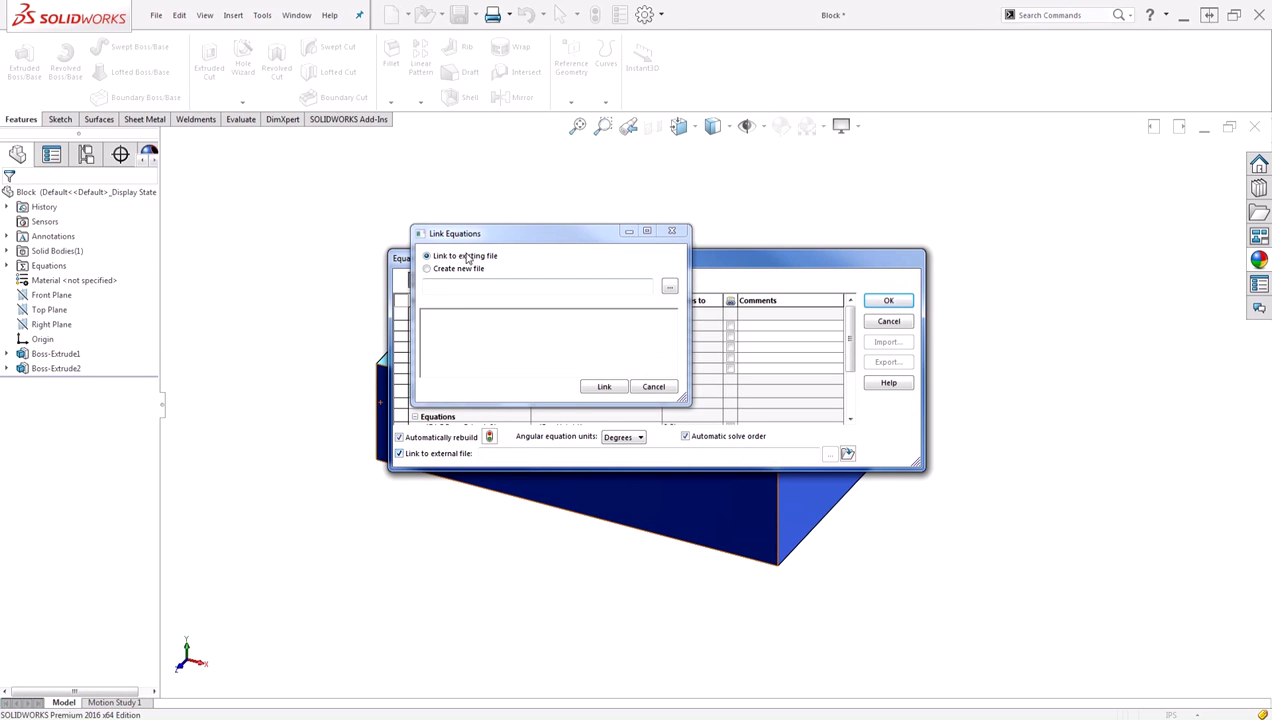
click(427, 269)
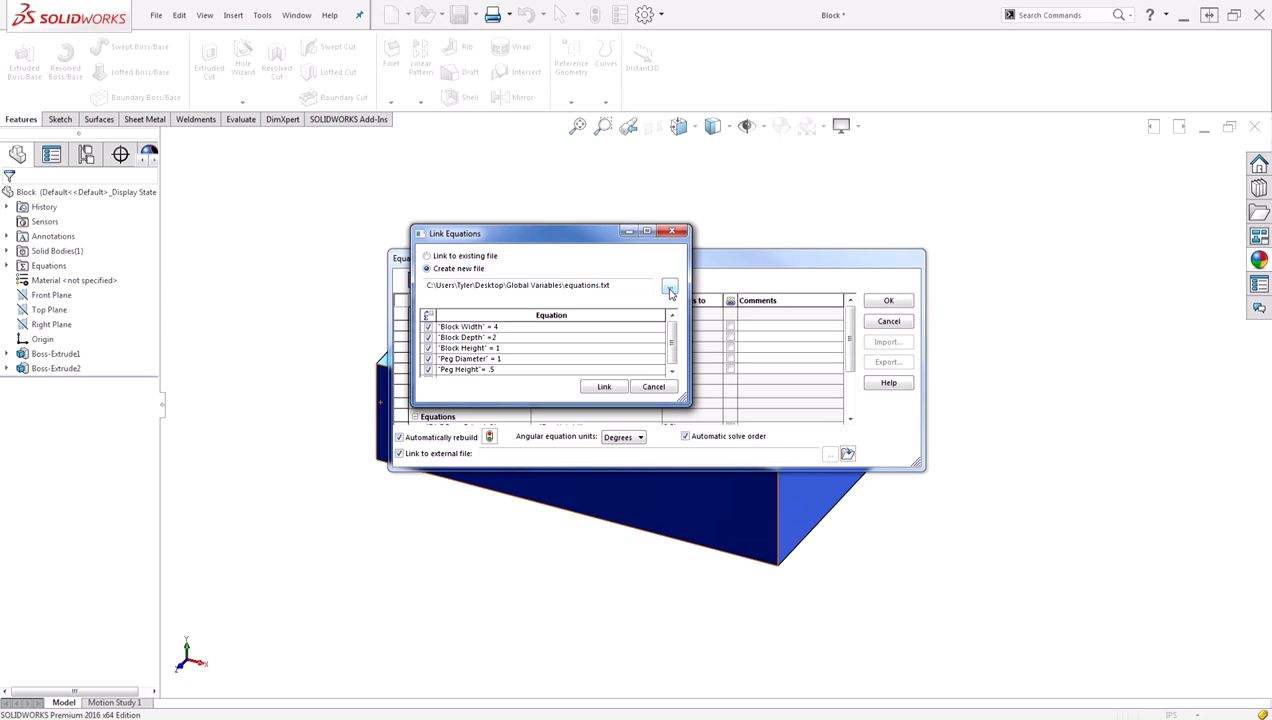
click(675, 345)
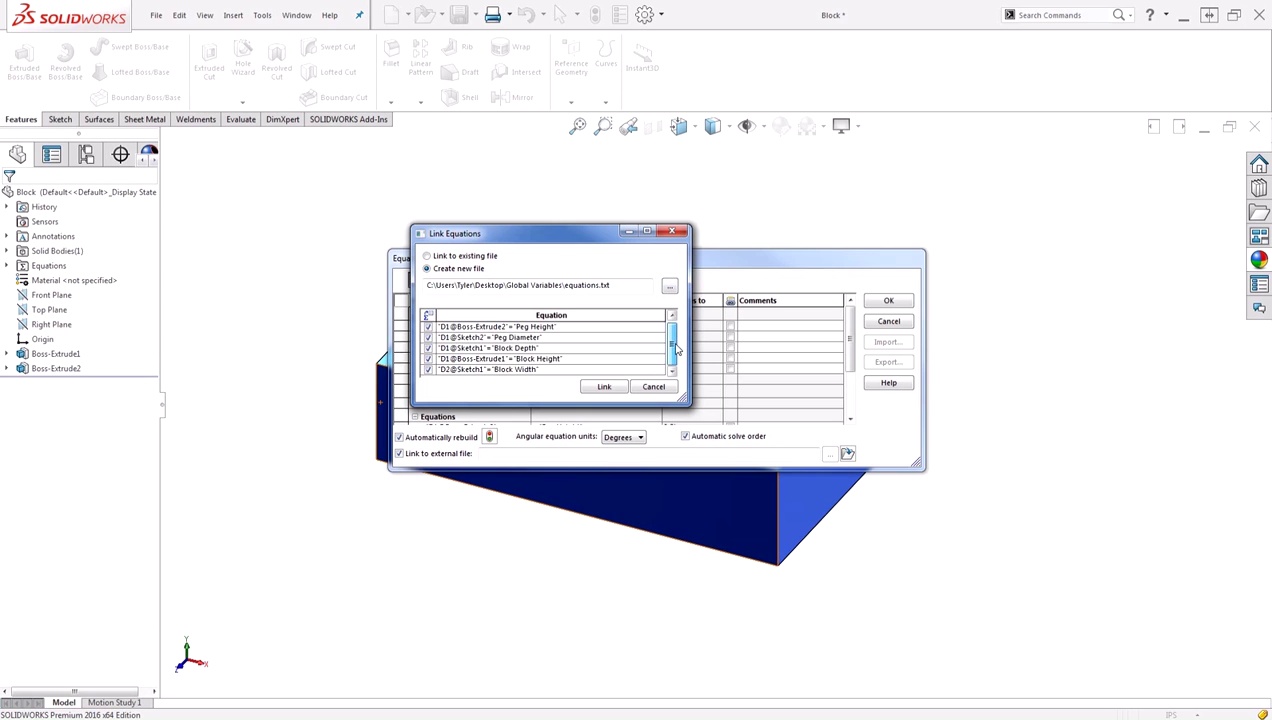
drag(675, 345, 675, 333)
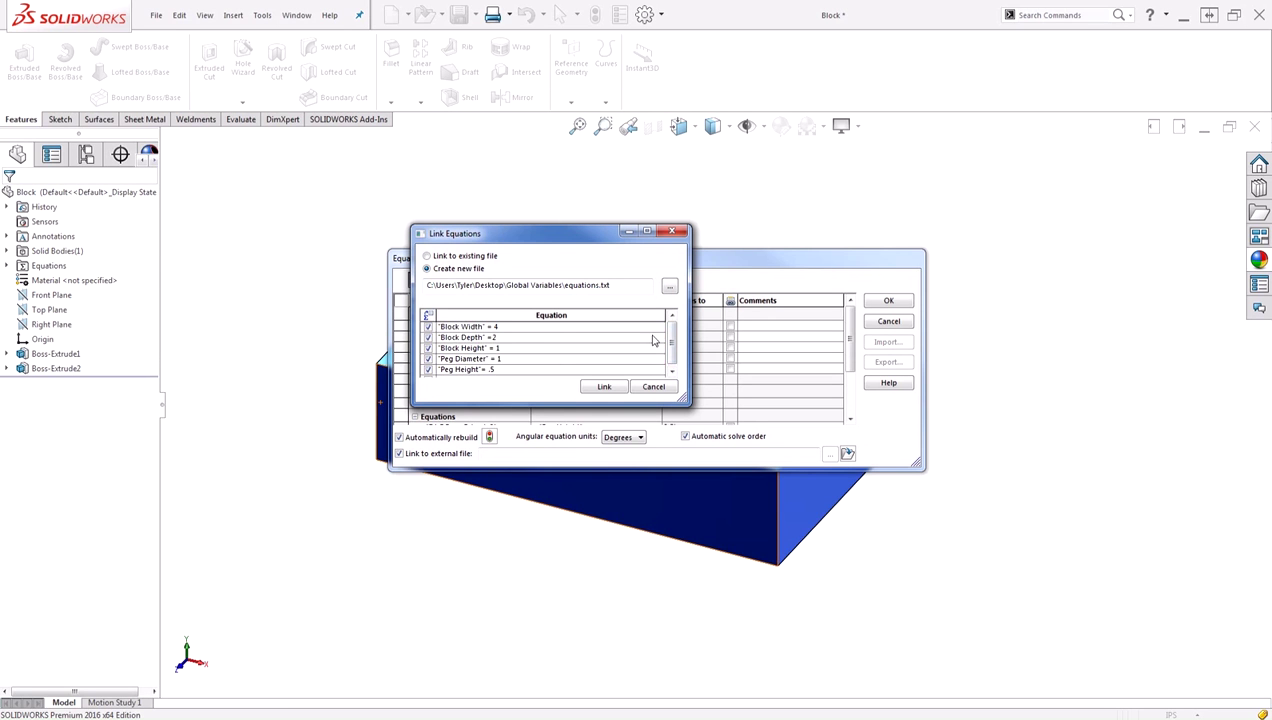
scroll(670, 343, down, 2)
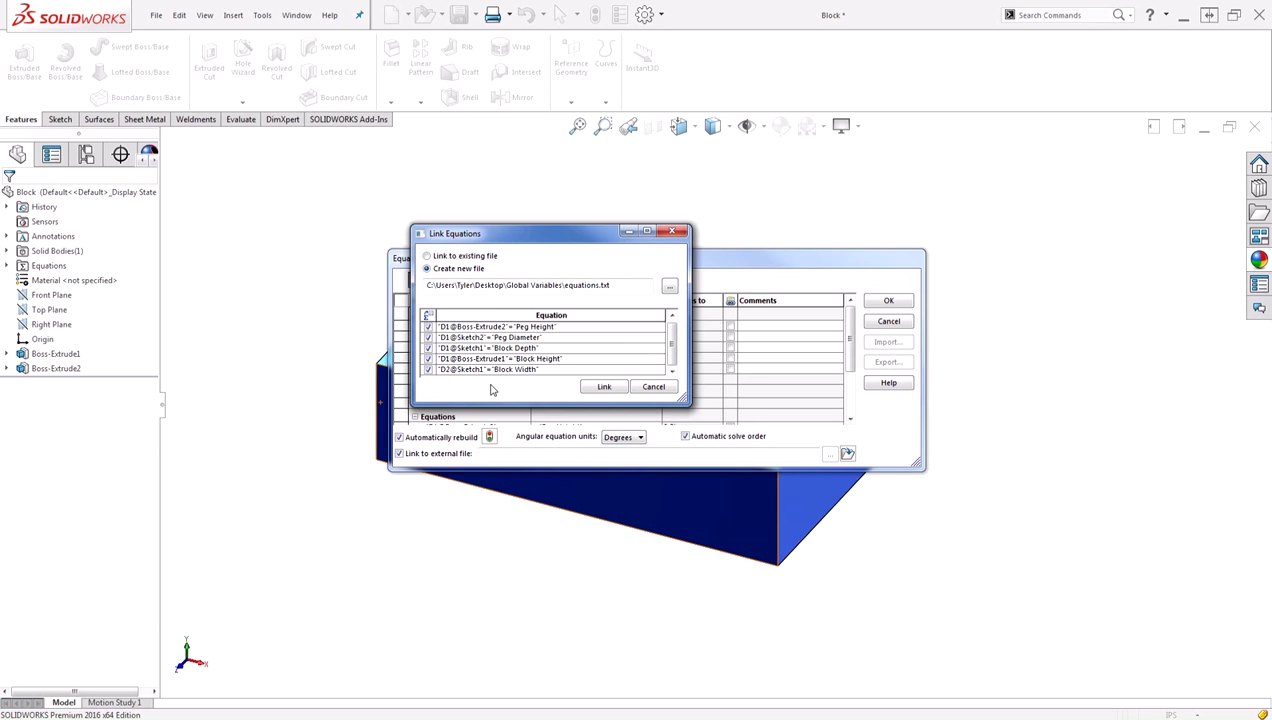
click(604, 387)
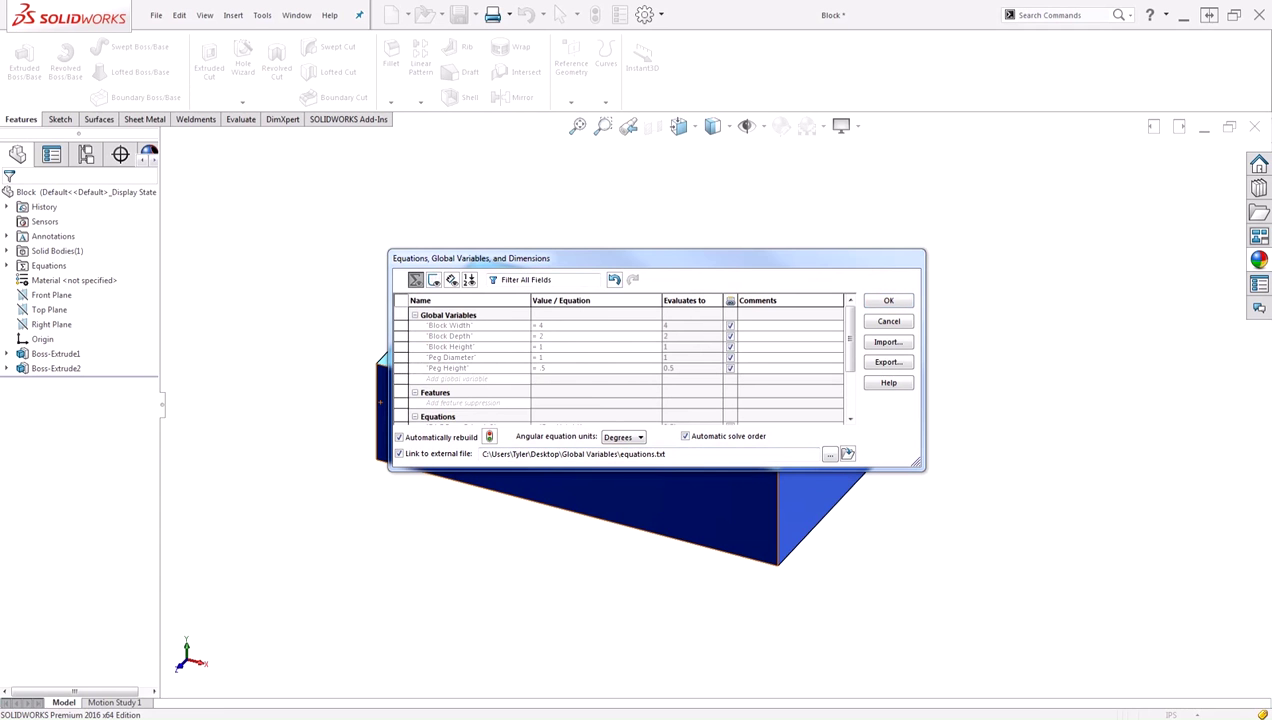
Open equations.txt in Notepad and enlarge the window to show all lines
click(847, 454)
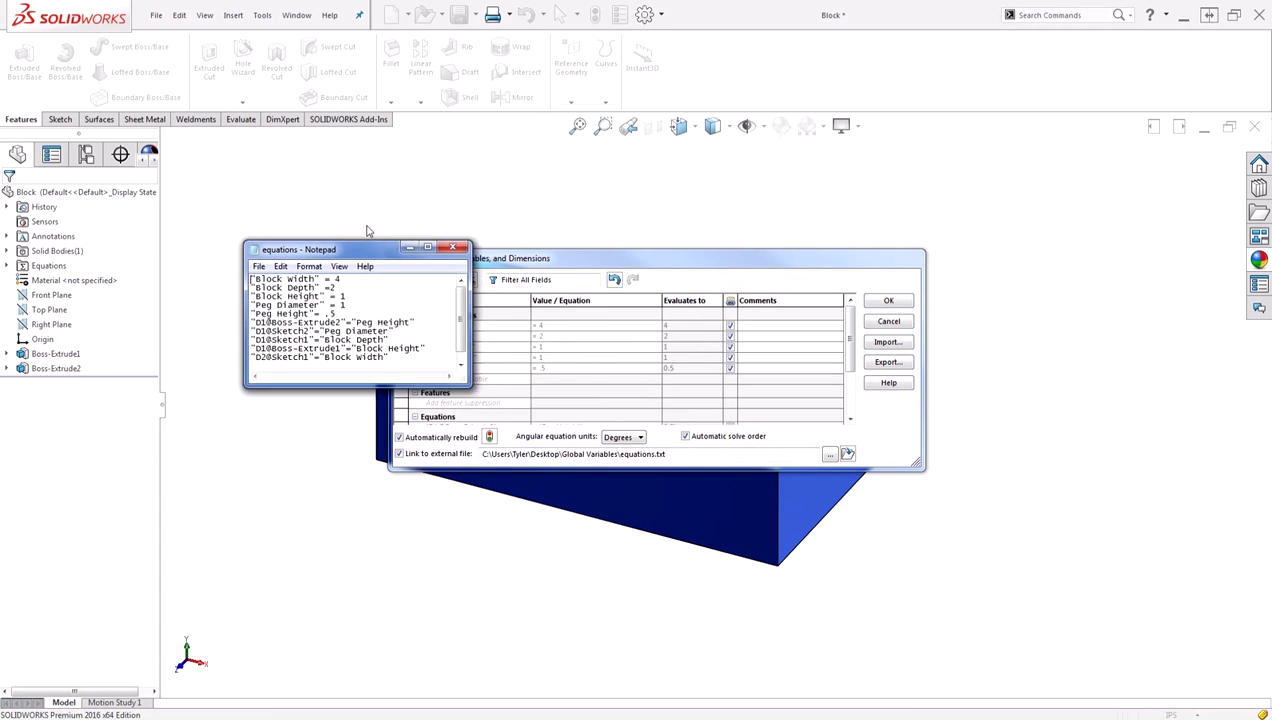
drag(365, 247, 362, 205)
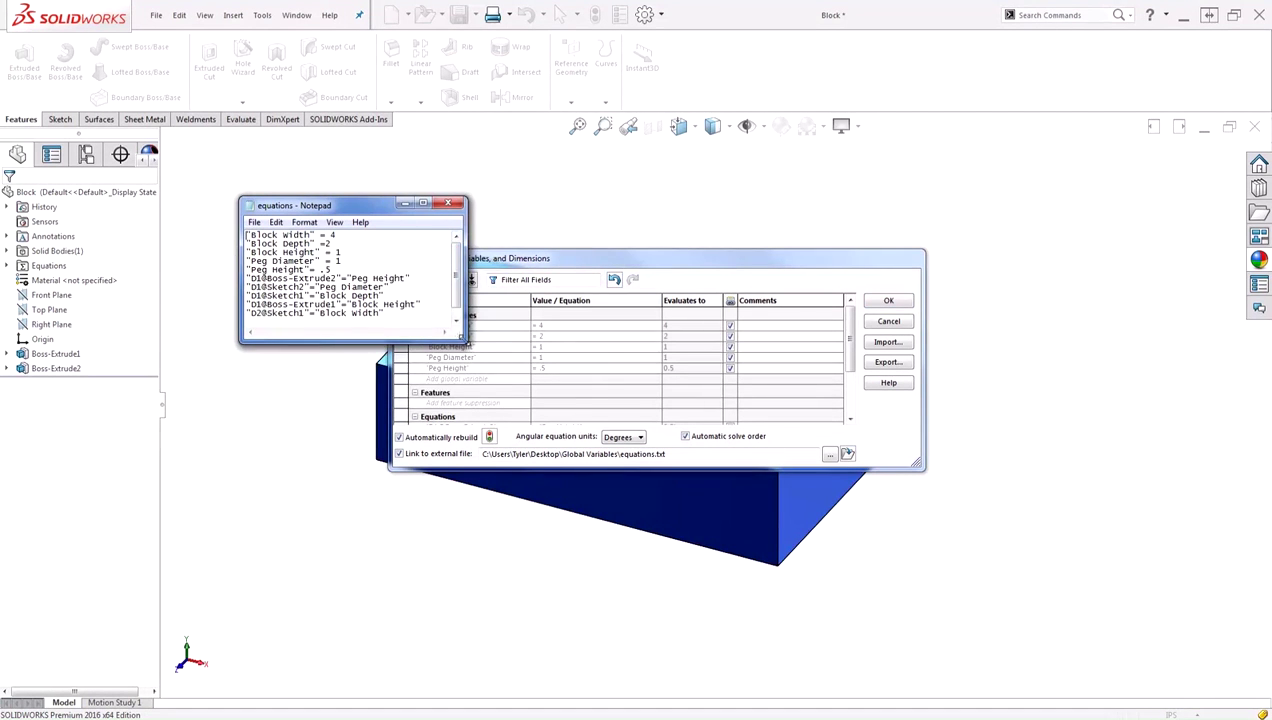
drag(464, 342, 508, 393)
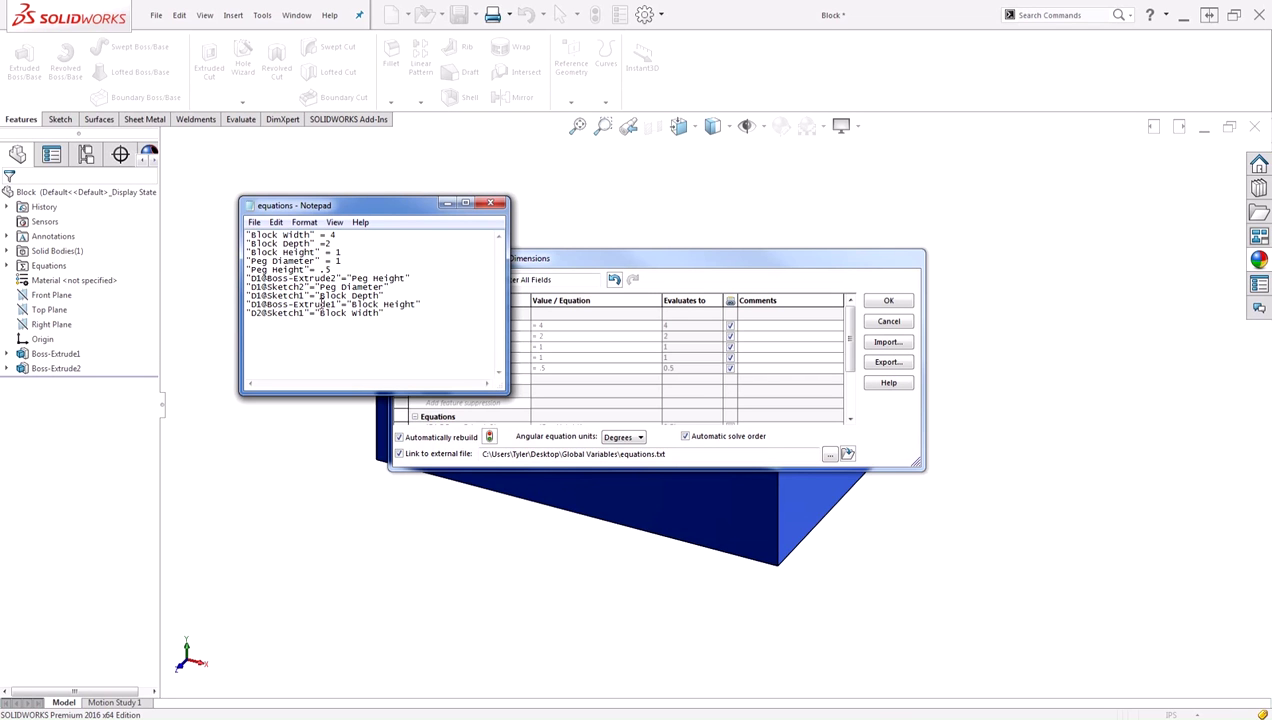
Change the values to Block Width 6, Depth 6, Height 2, Peg Diameter 2, Peg Height 3
double_click(333, 234)
text(6)
double_click(327, 243)
text(6)
double_click(338, 251)
text(2)
double_click(340, 260)
text(2)
drag(331, 269, 319, 269)
text(3)
Save equations.txt and close Notepad
click(254, 222)
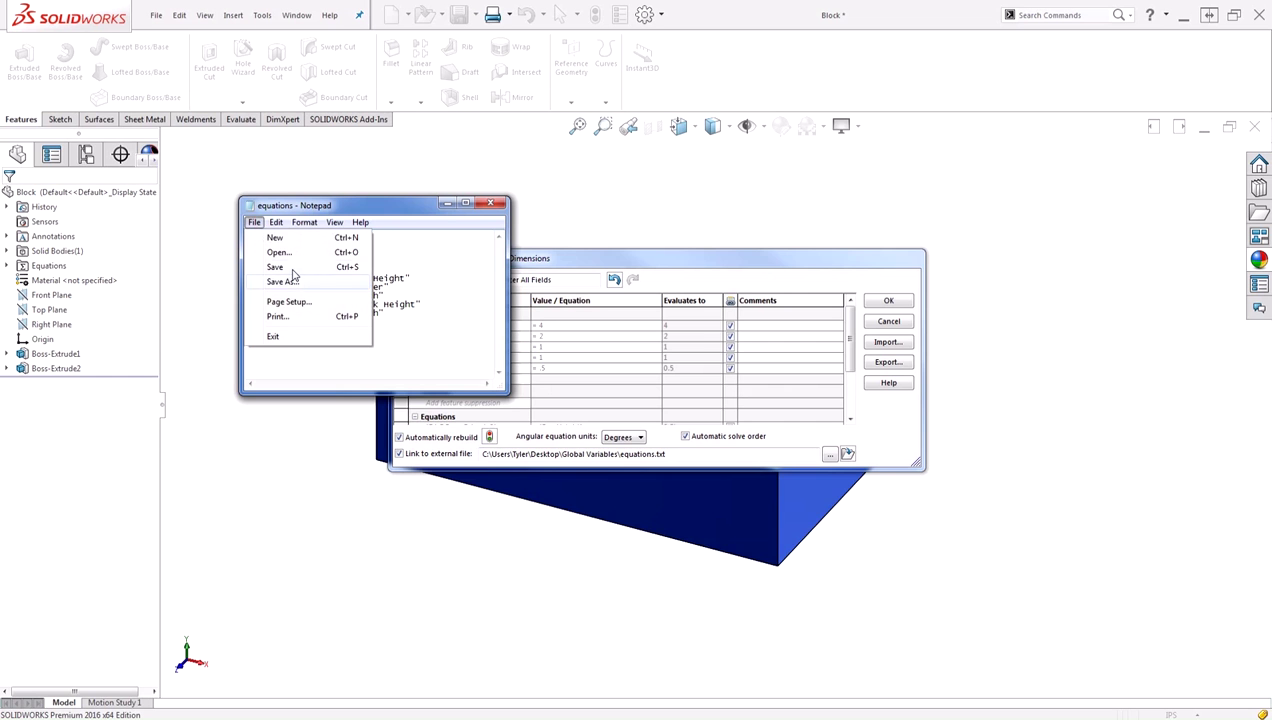
click(287, 270)
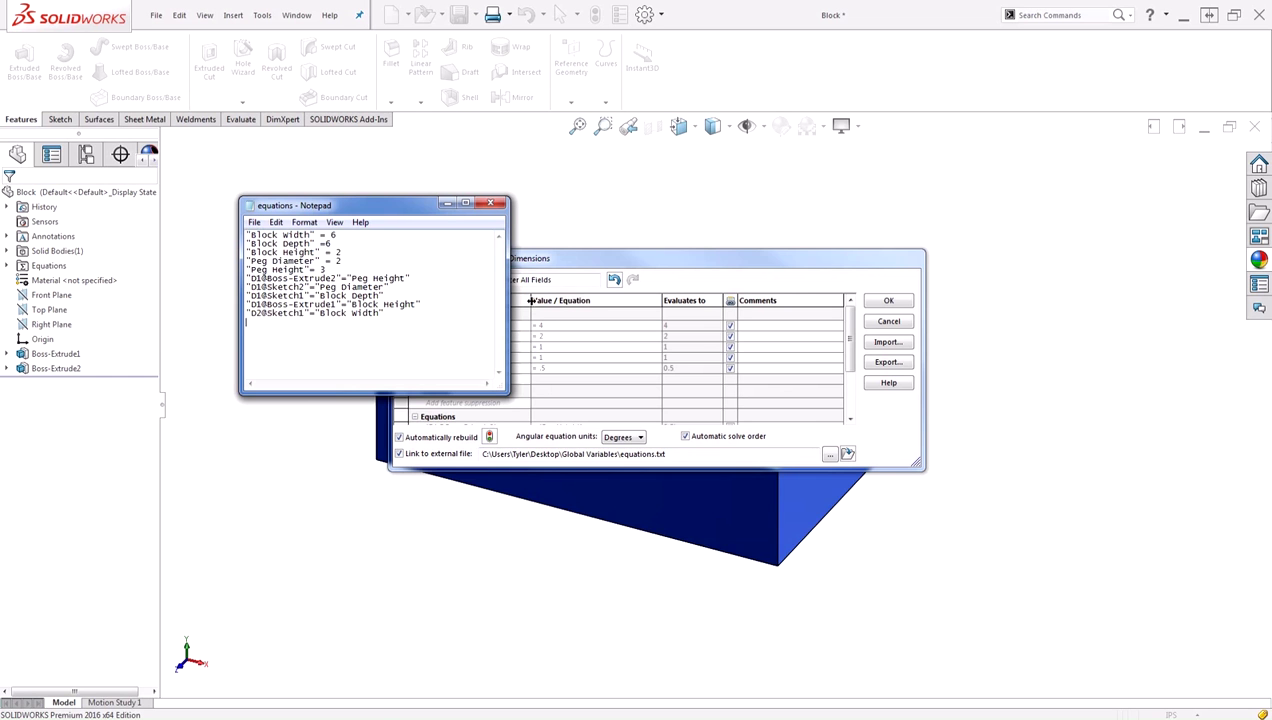
click(492, 206)
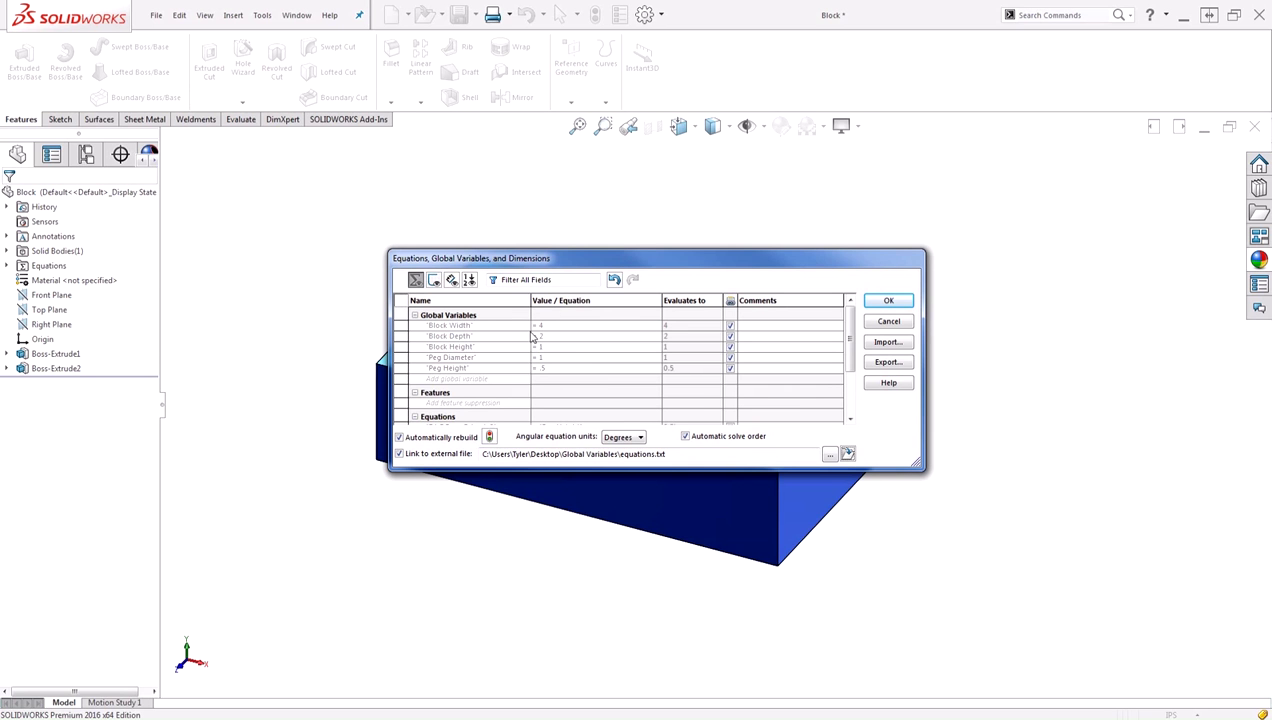
Rebuild from equations.txt and accept, giving a 6 × 6 × 2 block with a 2-wide, 3-high peg
mouse_move(659, 356)
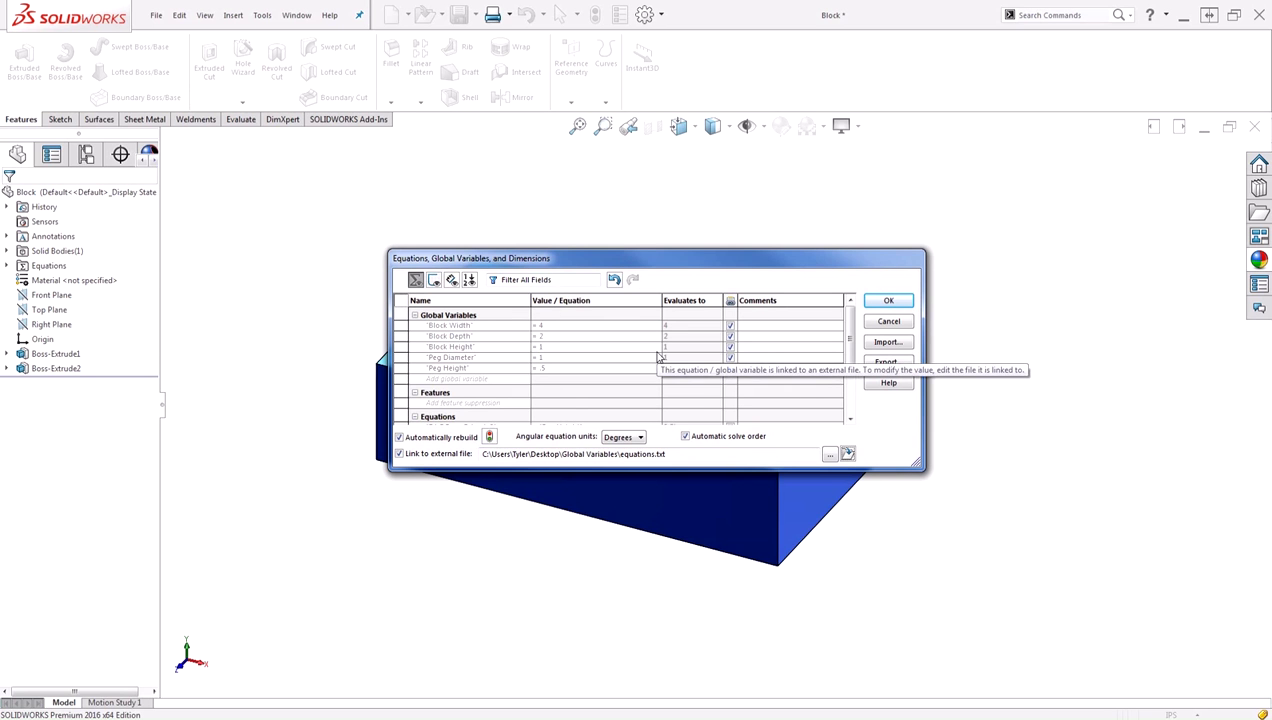
click(495, 439)
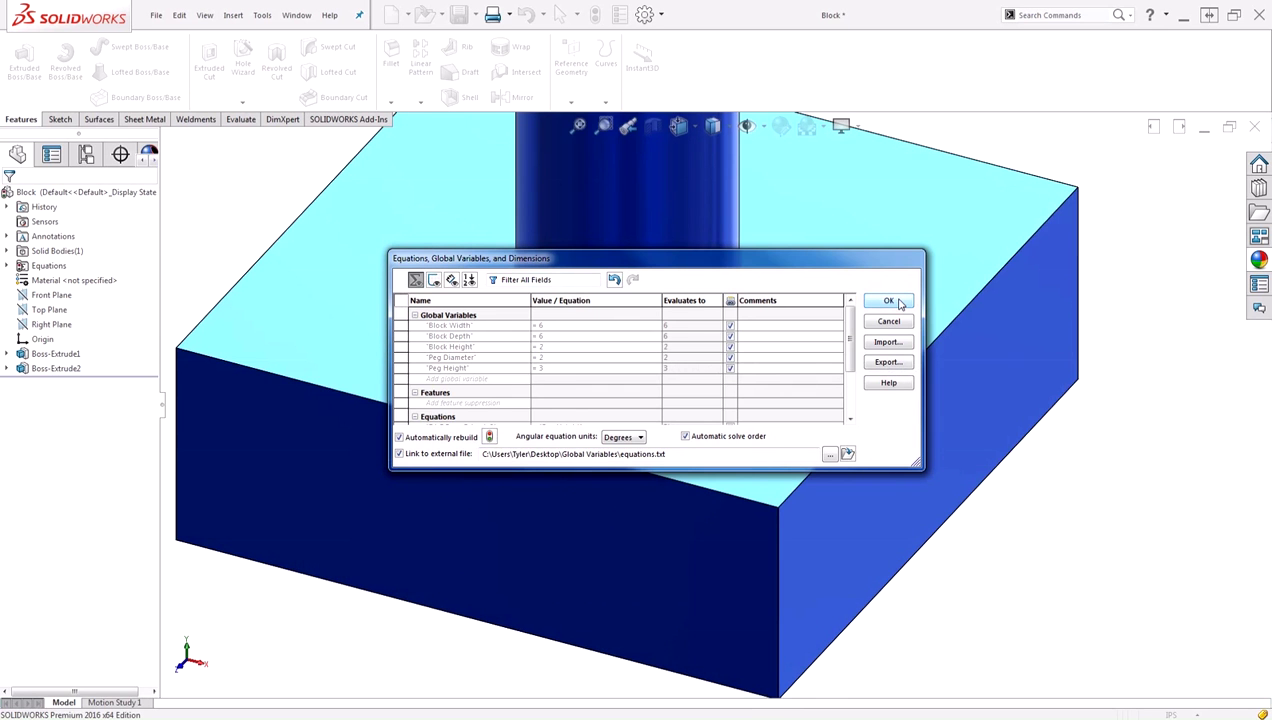
click(898, 302)
scroll(733, 434, up, 4)
scroll(729, 432, up, 2)
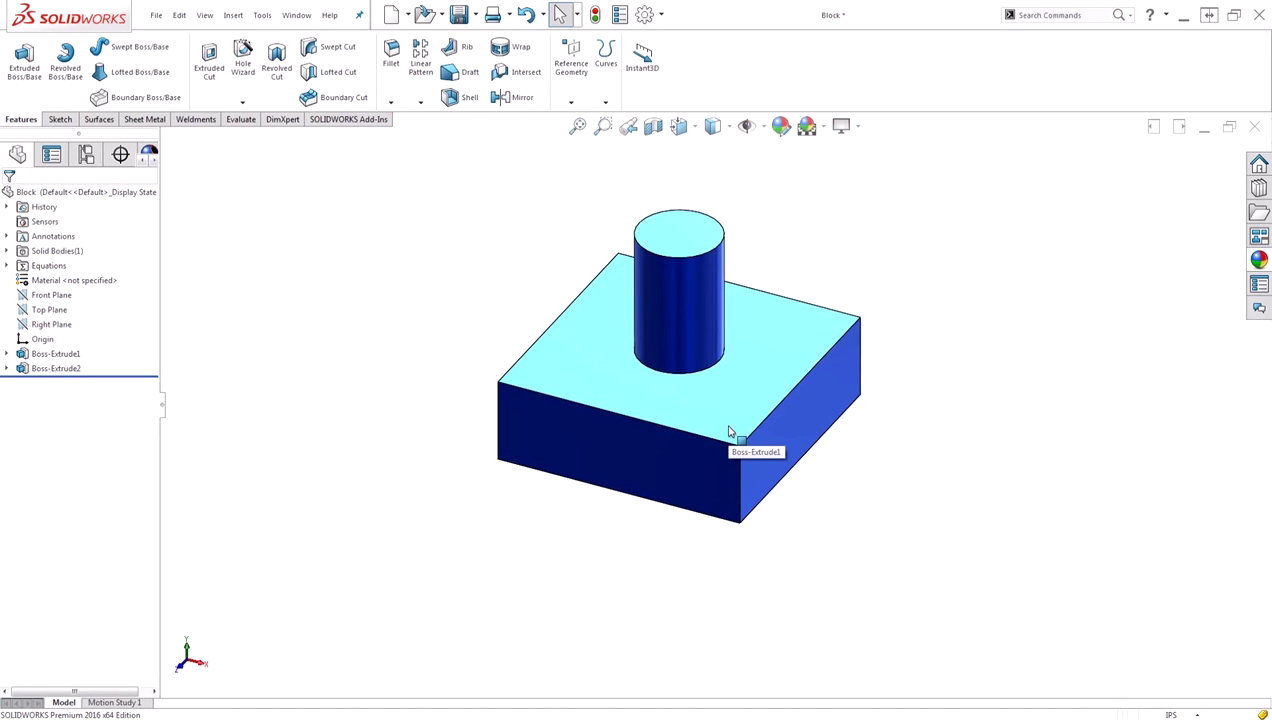
Use Manage Equations on the Equations folder to show the values 6, 6, 2, 2 and 3
right_click(49, 268)
click(80, 274)
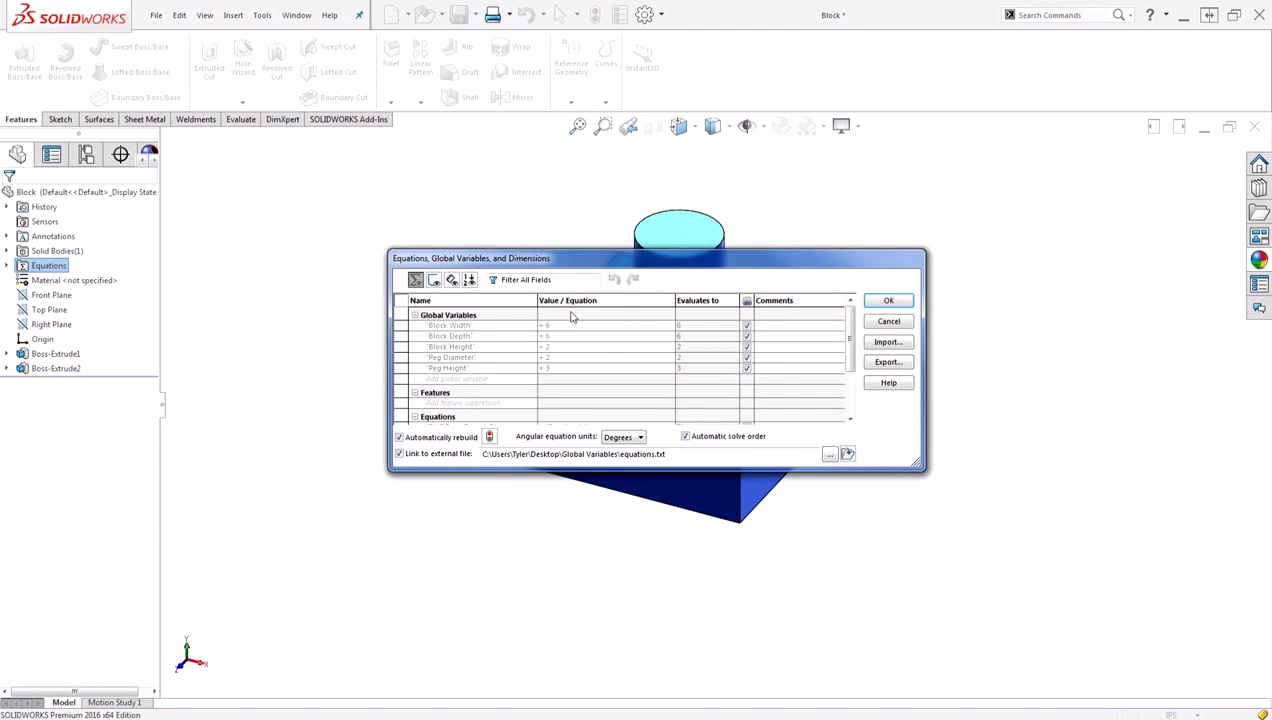